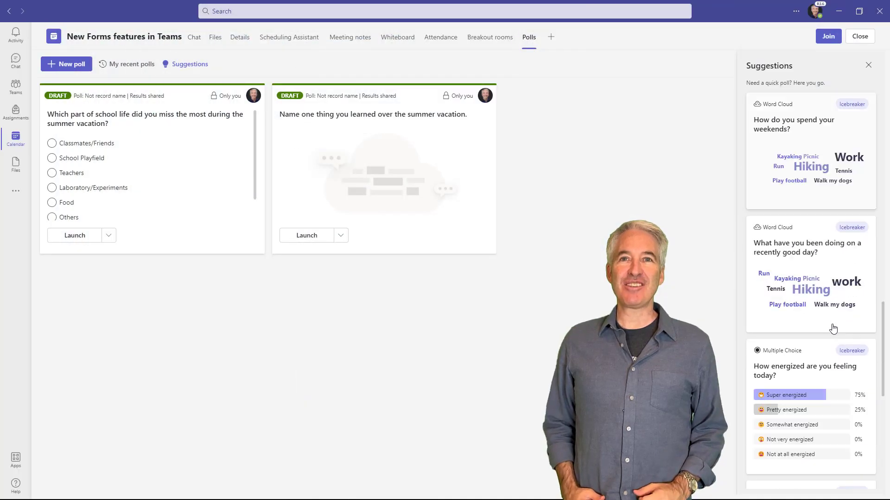
Step: Scroll through the suggested quick polls in the meeting's Polls tab
{"action": "scroll", "coordinate": [829, 329], "scroll_direction": "down", "scroll_amount": 2}
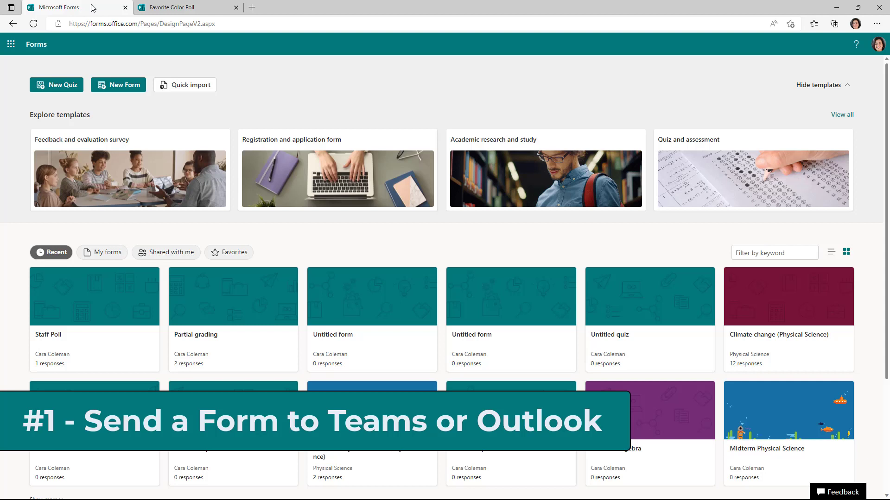
Step: Open the Favorite Color Poll and bring up its Collect responses sending panel
{"action": "left_click", "coordinate": [201, 10]}
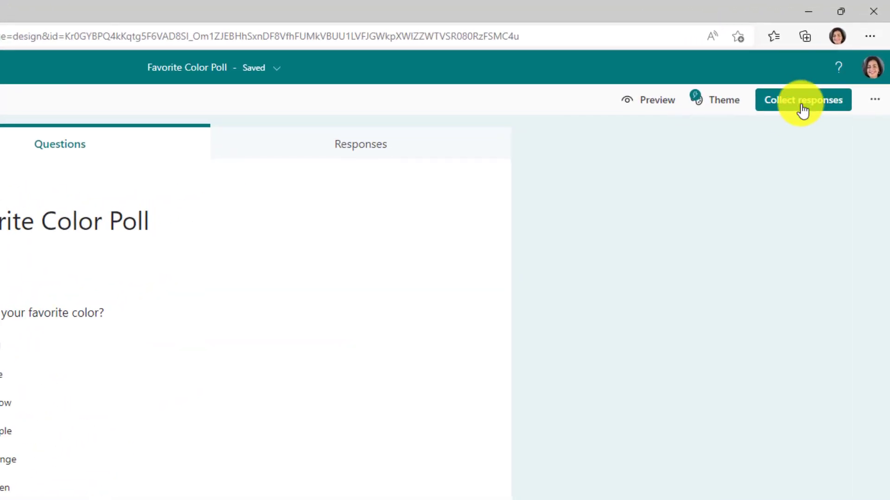
{"action": "left_click", "coordinate": [803, 103]}
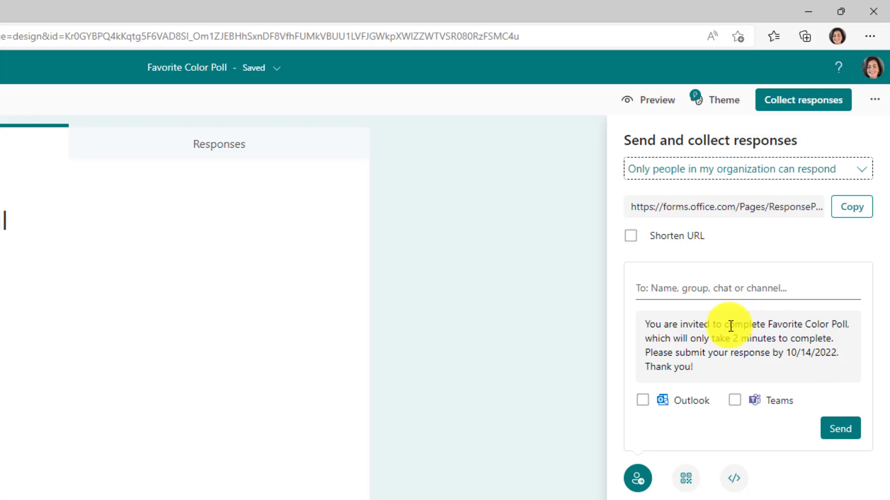
Step: Send the poll invitation through Teams to the Peer Reviewed Resources channel
{"action": "left_click", "coordinate": [689, 288]}
{"action": "type", "text": "P"}
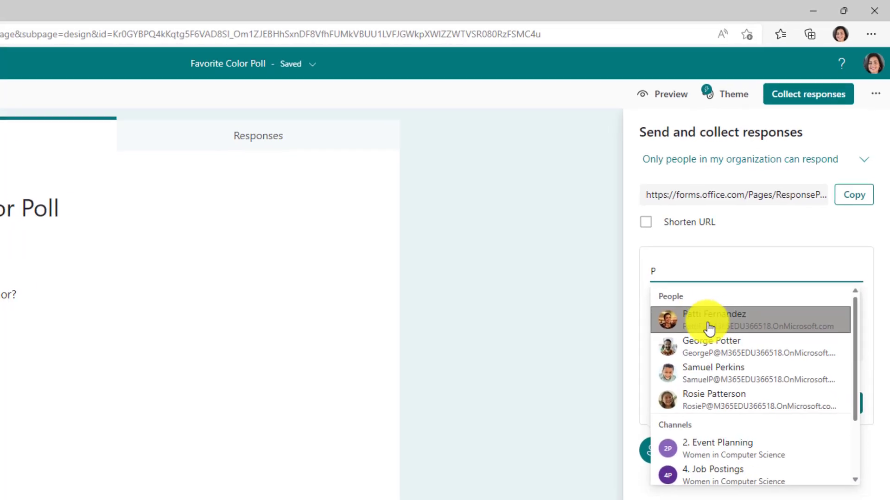
{"action": "scroll", "coordinate": [718, 381], "scroll_direction": "down", "scroll_amount": 2}
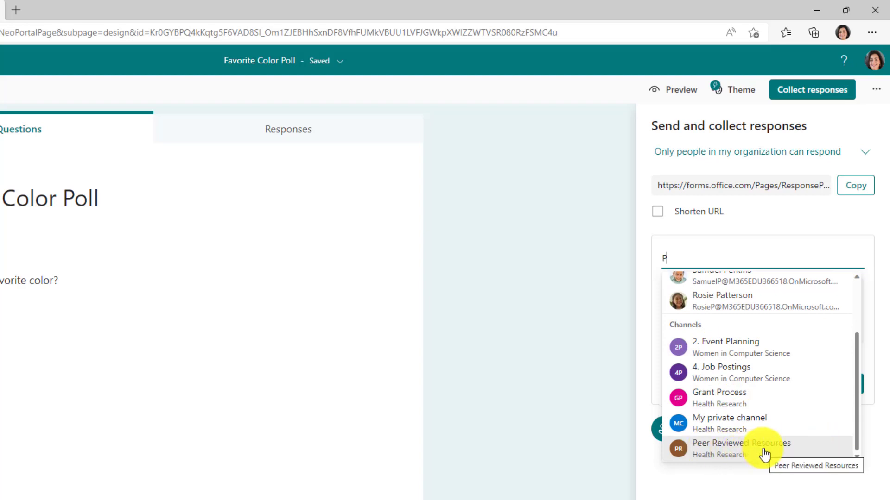
{"action": "key", "text": "BackSpace"}
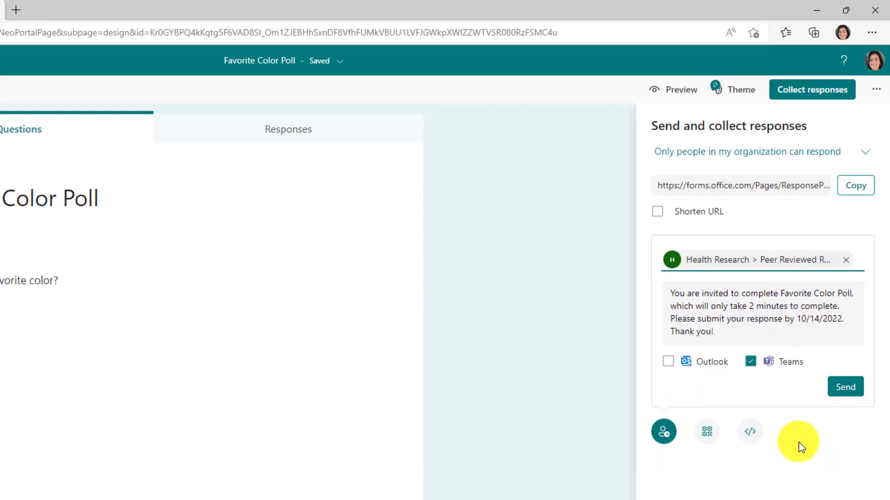
{"action": "left_click", "coordinate": [843, 389]}
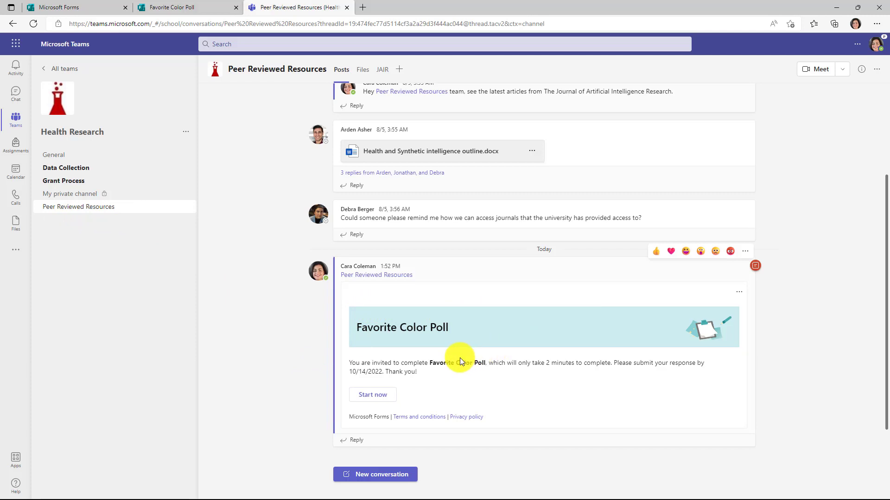
Step: Start the Favorite Color Poll from its card in the Peer Reviewed Resources post
{"action": "left_click", "coordinate": [370, 397]}
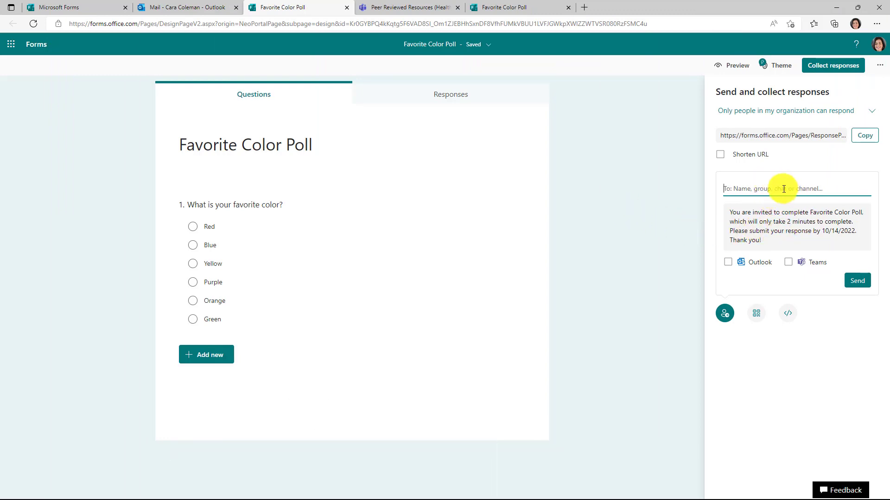
Step: Email the poll invitation to the two people found by name search
{"action": "type", "text": "alex"}
{"action": "key", "text": "Return"}
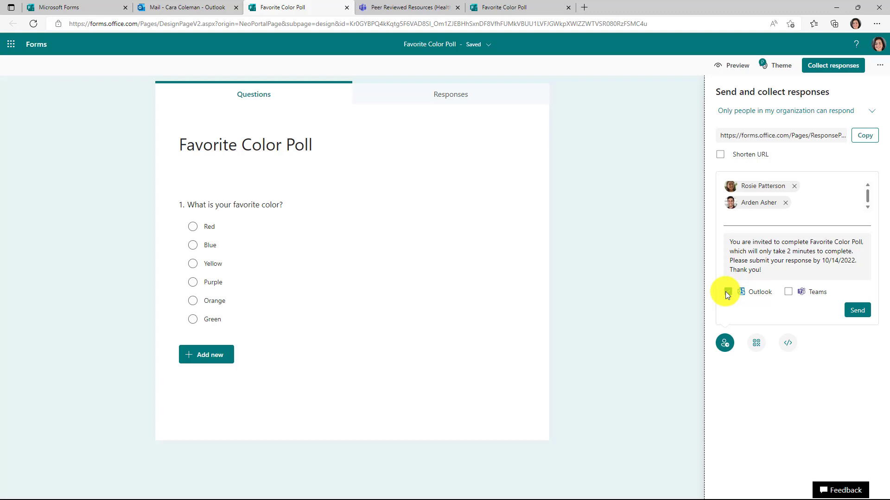
{"action": "left_click", "coordinate": [856, 310]}
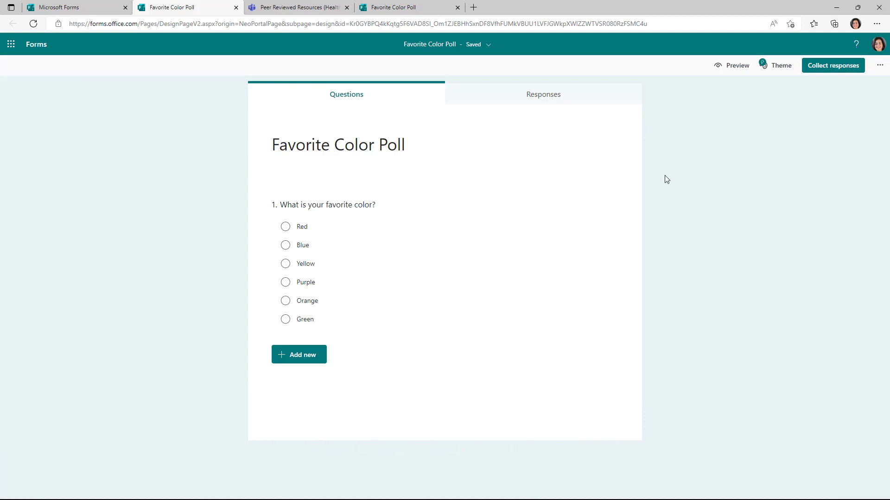
Step: Email the poll via Outlook to three colleagues with the due date edited to 10/11/2022
{"action": "left_click", "coordinate": [845, 68]}
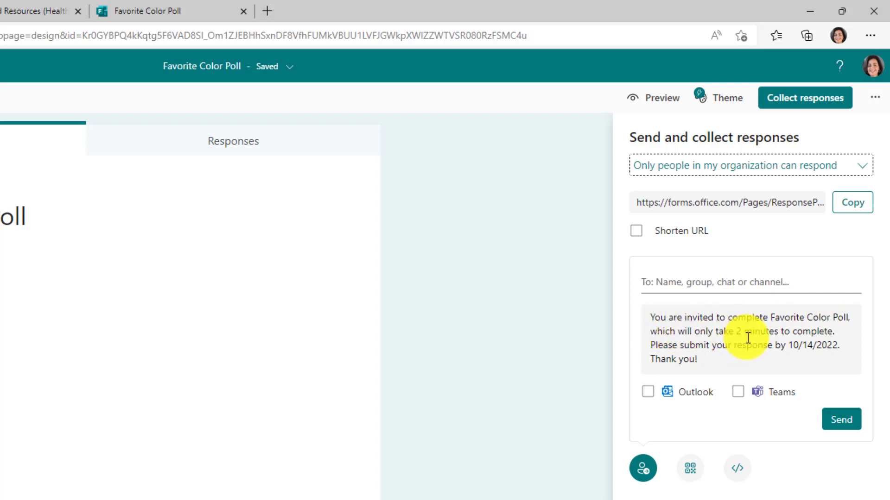
{"action": "left_click", "coordinate": [649, 393]}
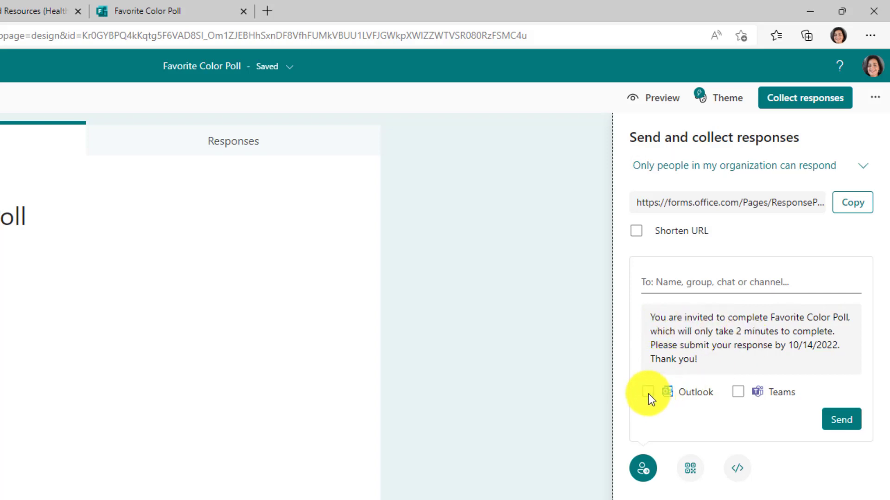
{"action": "left_click", "coordinate": [810, 348]}
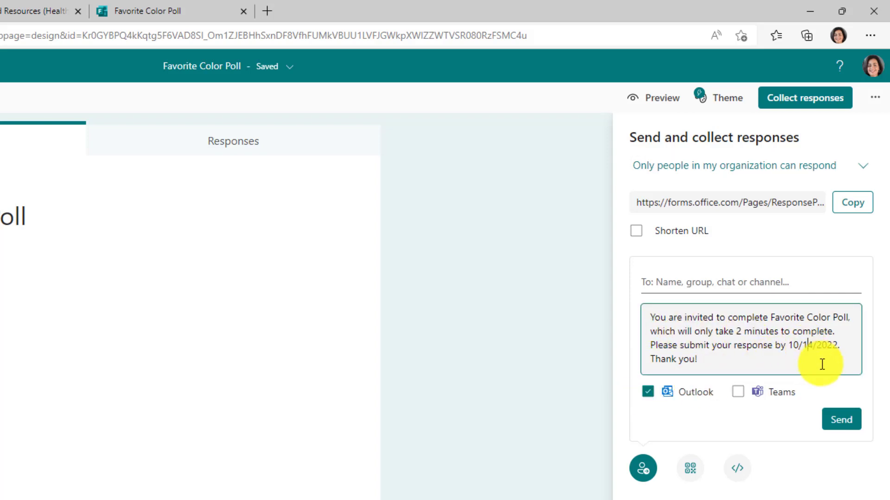
{"action": "key", "text": "BackSpace"}
{"action": "type", "text": "1"}
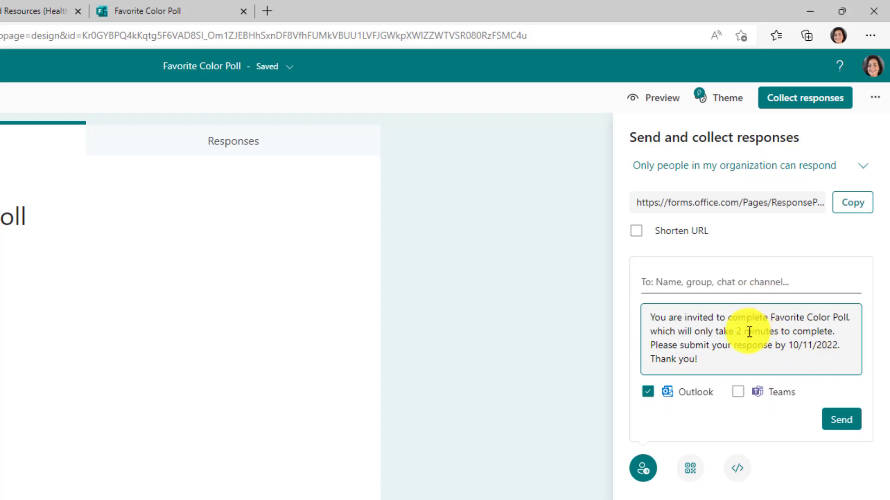
{"action": "left_click", "coordinate": [707, 286]}
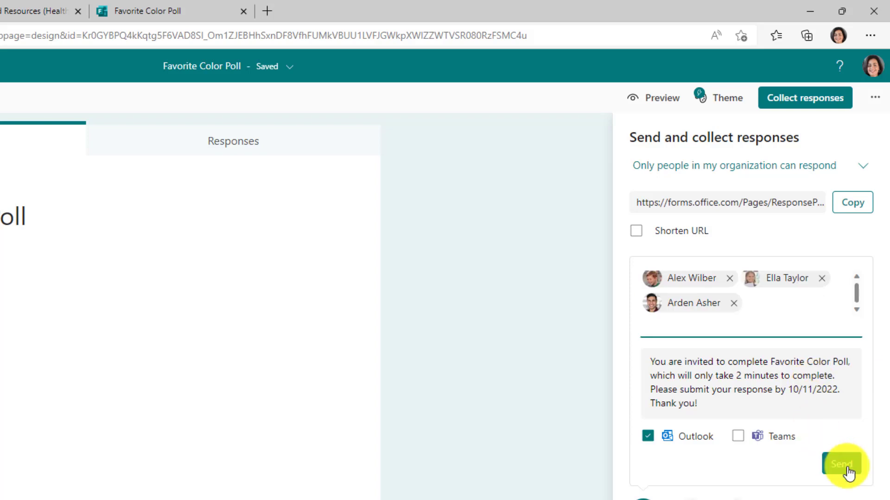
{"action": "left_click", "coordinate": [840, 469]}
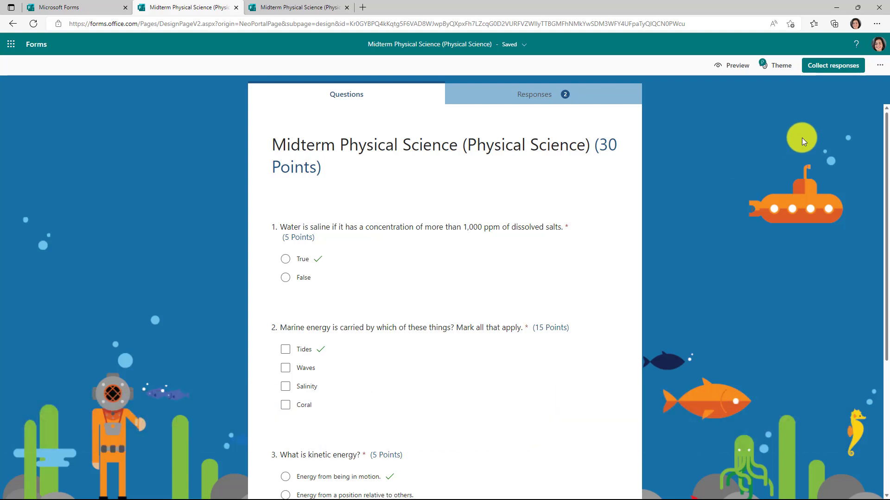
Step: Turn on a 30-minute time duration in the Midterm quiz settings and open Collect responses
{"action": "left_click", "coordinate": [880, 65]}
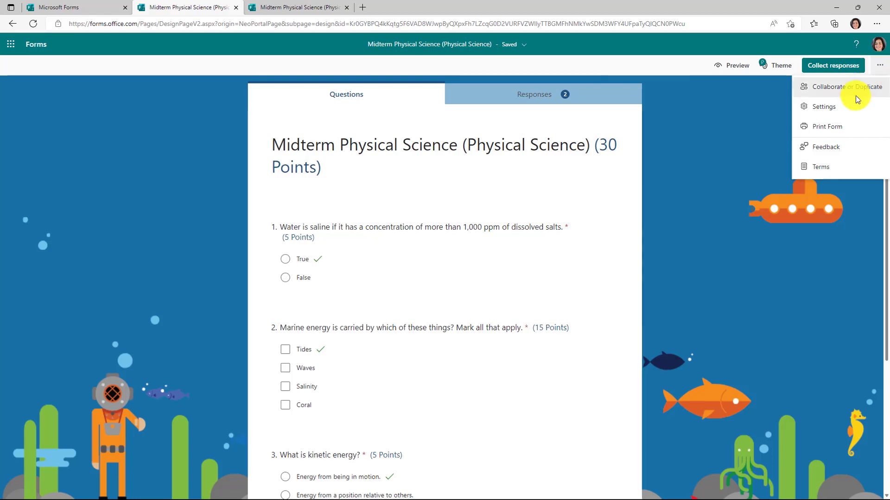
{"action": "left_click", "coordinate": [836, 112]}
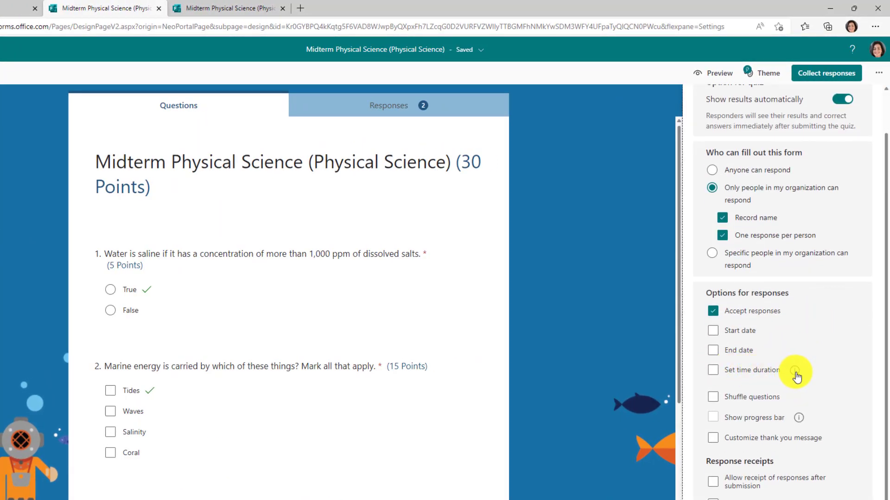
{"action": "mouse_move", "coordinate": [795, 373]}
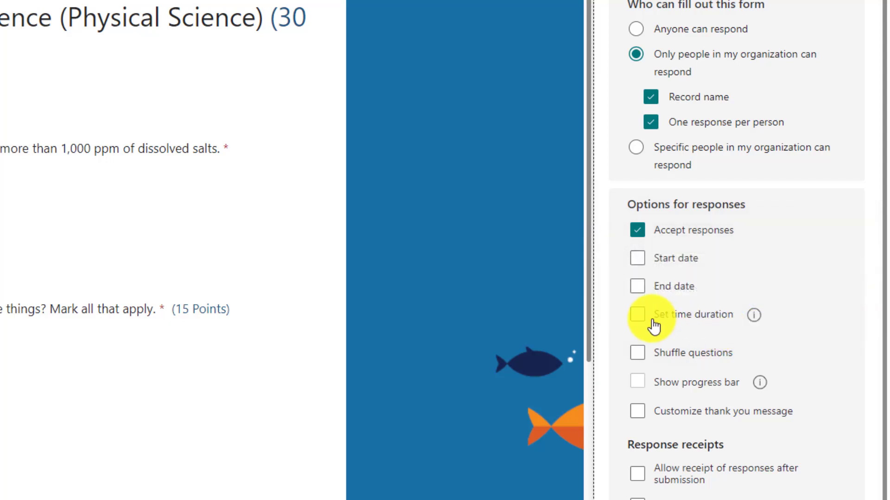
{"action": "left_click", "coordinate": [637, 314]}
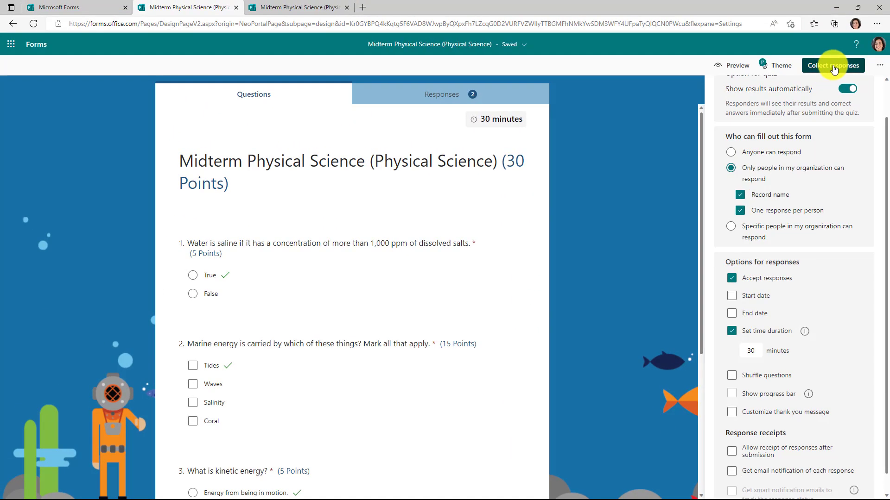
{"action": "left_click", "coordinate": [833, 66]}
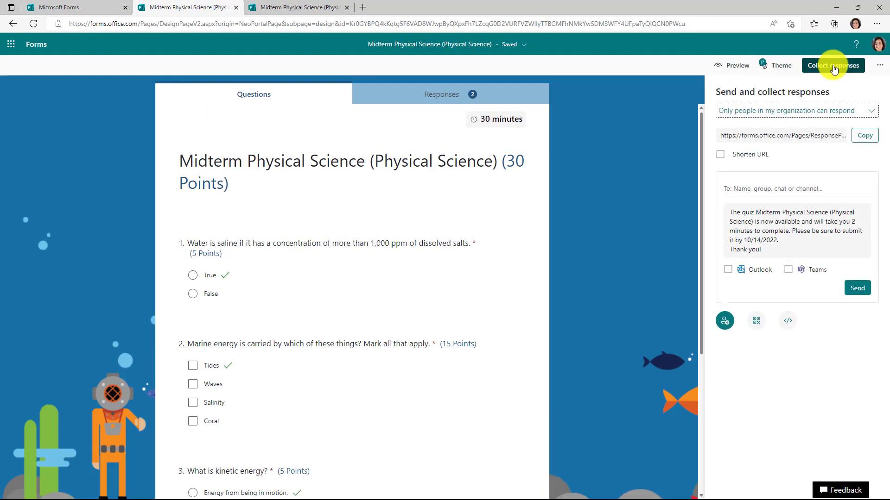
Step: Copy the Midterm Physical Science quiz link for opening as a responder
{"action": "left_click", "coordinate": [867, 136]}
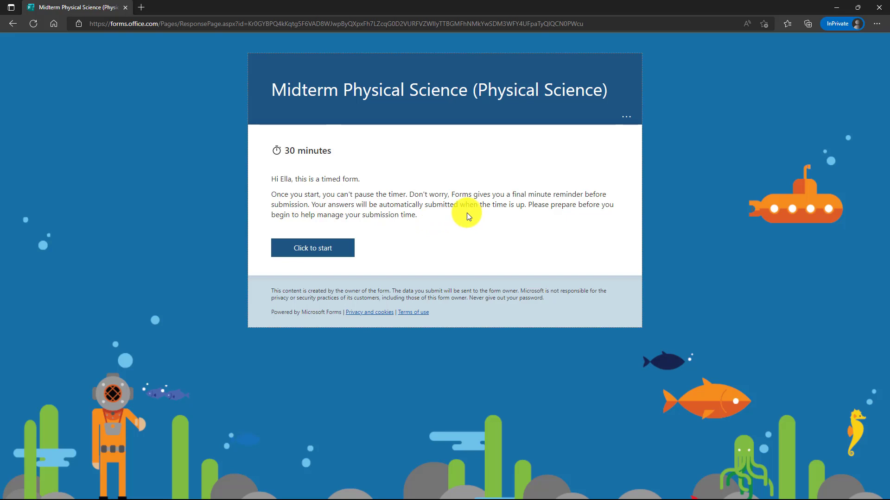
Step: Start the timed quiz, collapsing the timer to a small box and expanding it again
{"action": "left_click", "coordinate": [339, 247]}
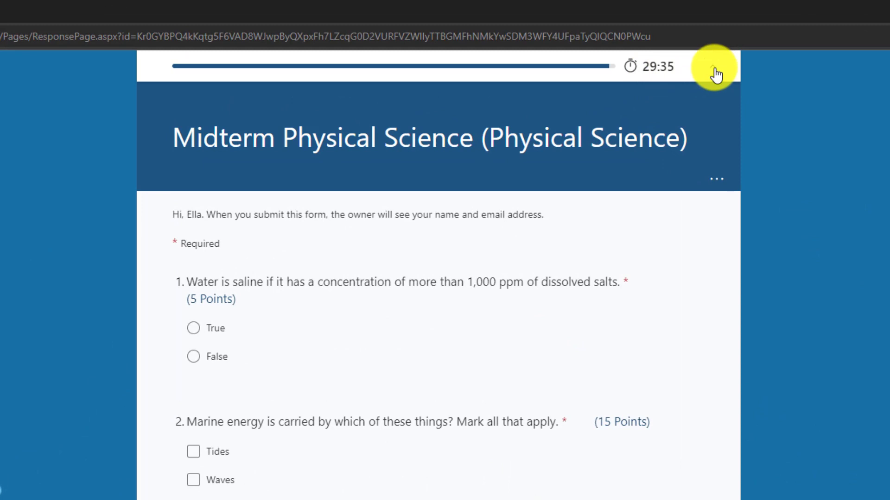
{"action": "left_click", "coordinate": [714, 72]}
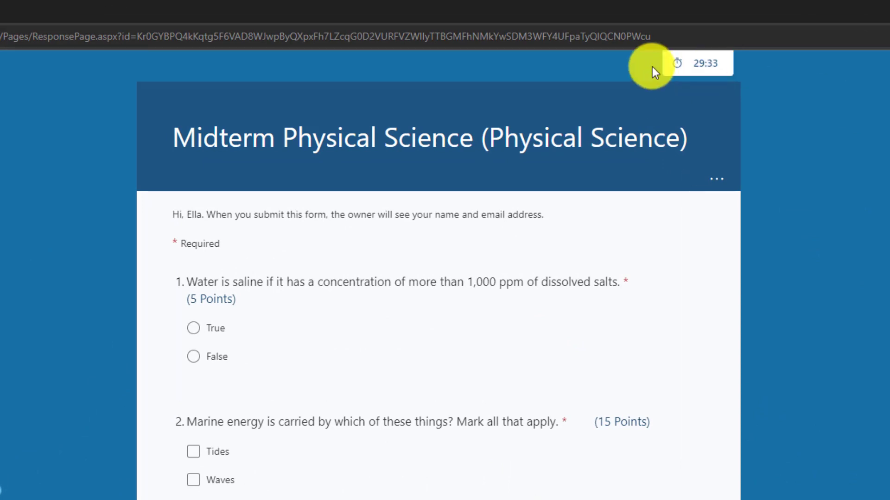
{"action": "left_click", "coordinate": [678, 65]}
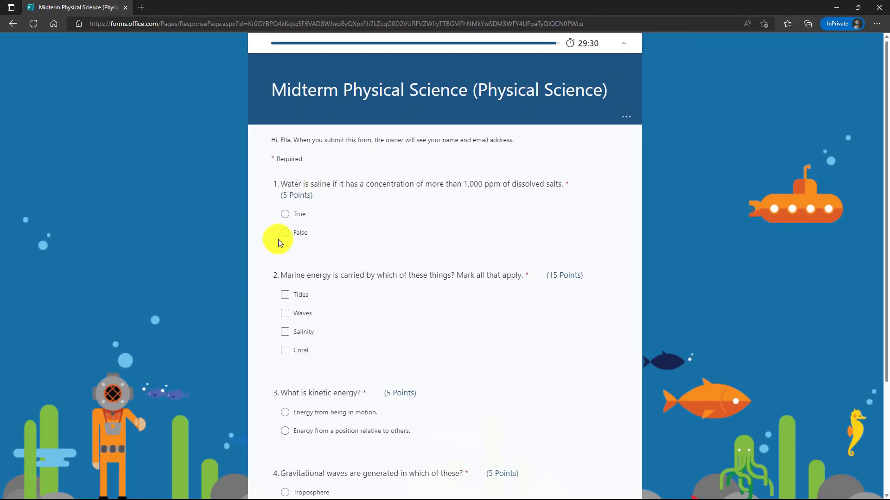
Step: Answer True, Tides and Waves, Energy from being in motion, Troposphere; submit and view results
{"action": "left_click", "coordinate": [287, 212]}
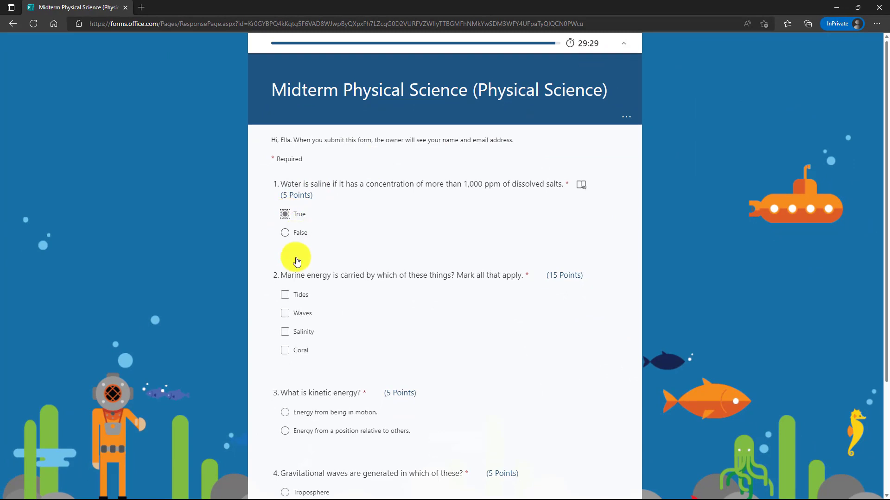
{"action": "left_click", "coordinate": [288, 294]}
{"action": "left_click", "coordinate": [286, 314]}
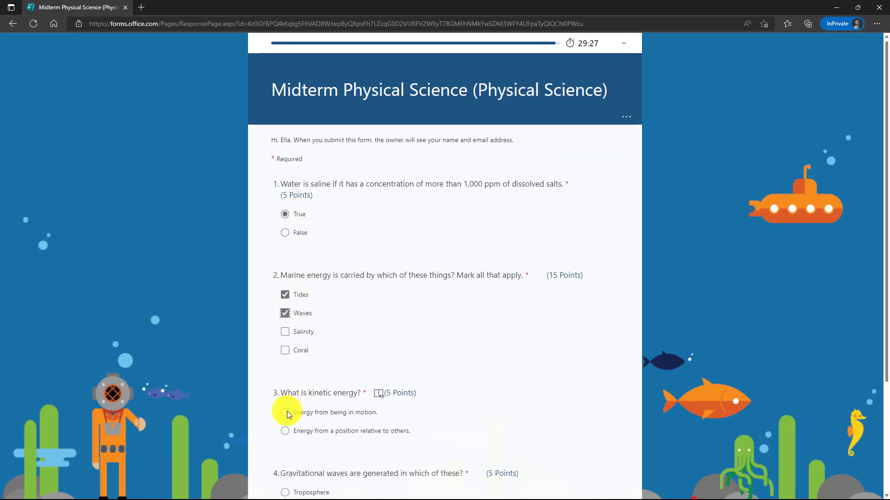
{"action": "left_click", "coordinate": [286, 412]}
{"action": "scroll", "coordinate": [393, 341], "scroll_direction": "down", "scroll_amount": 3}
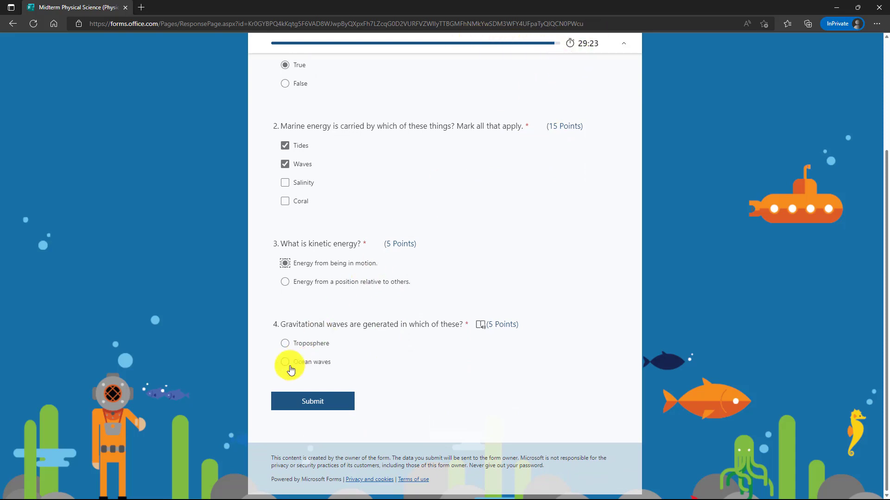
{"action": "left_click", "coordinate": [285, 343]}
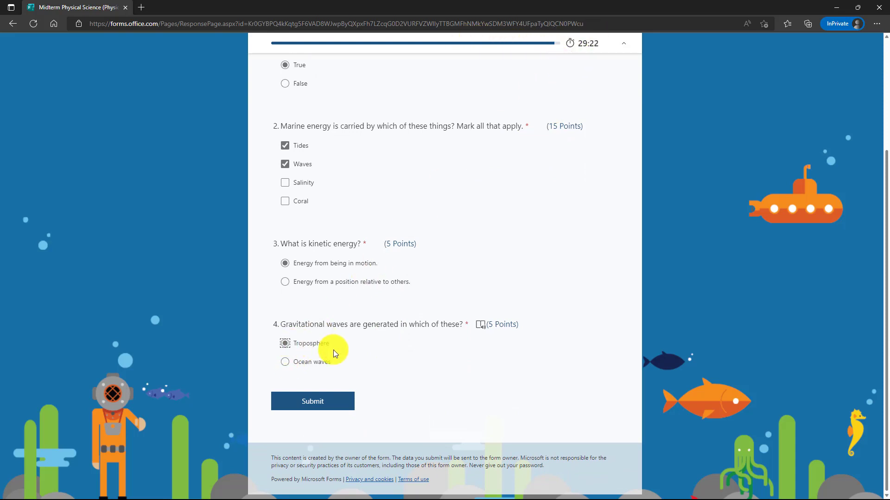
{"action": "left_click", "coordinate": [316, 403]}
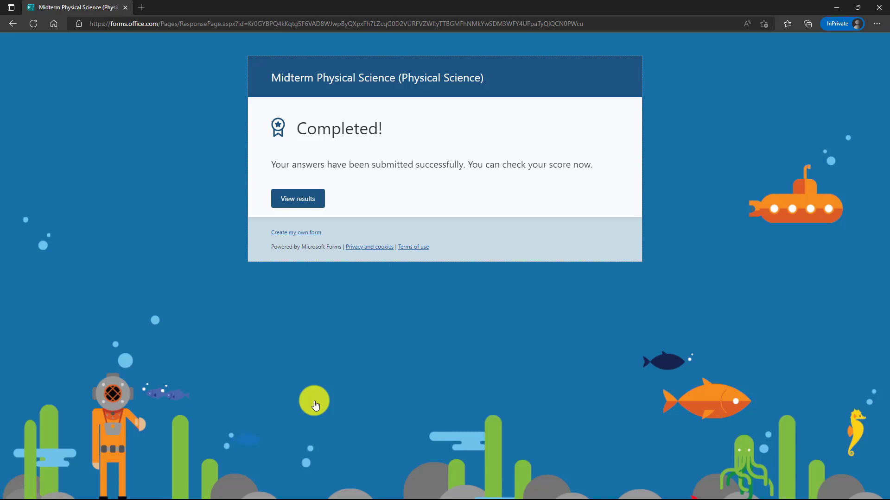
{"action": "left_click", "coordinate": [298, 198]}
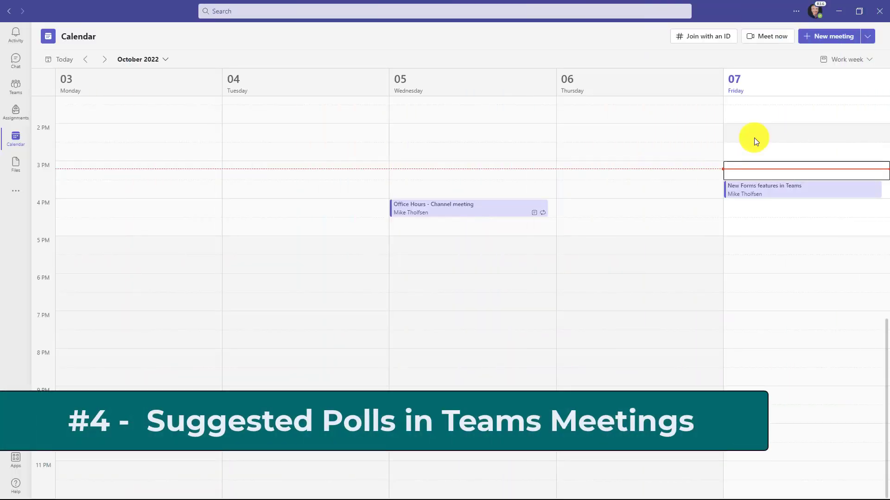
Step: Add a Polls tab to the Friday New Forms features in Teams meeting
{"action": "left_click", "coordinate": [767, 187]}
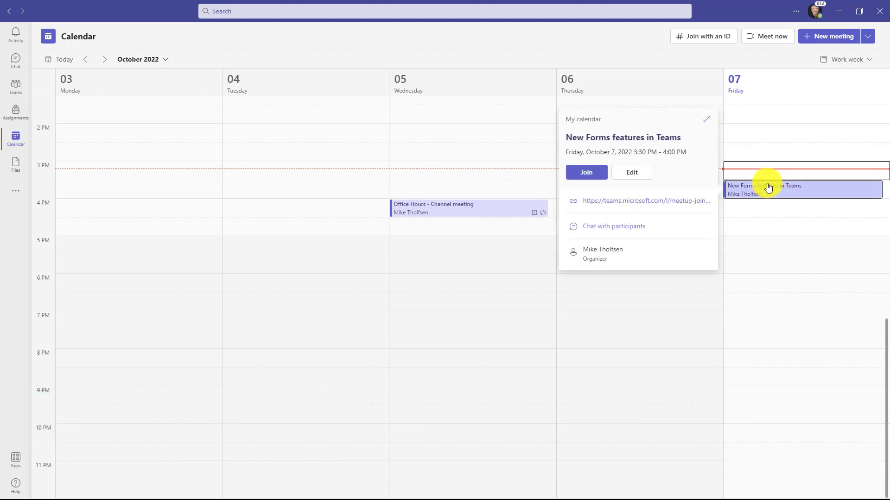
{"action": "left_click", "coordinate": [631, 174]}
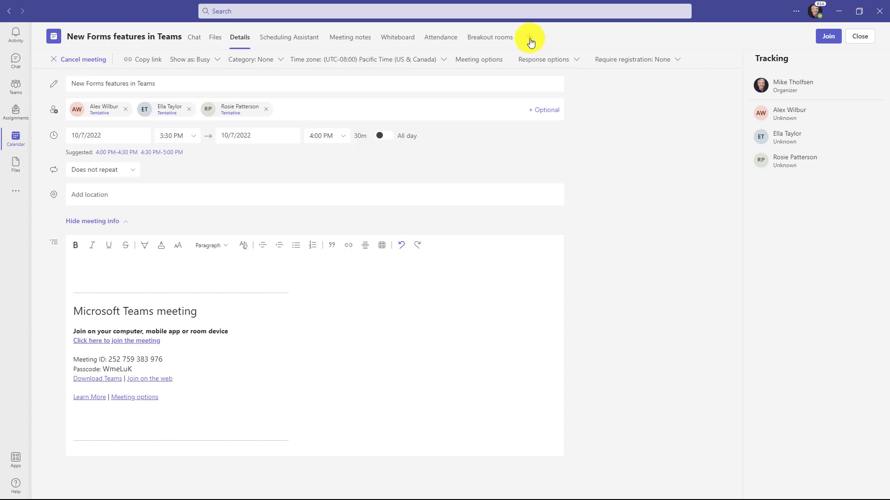
{"action": "left_click", "coordinate": [530, 38]}
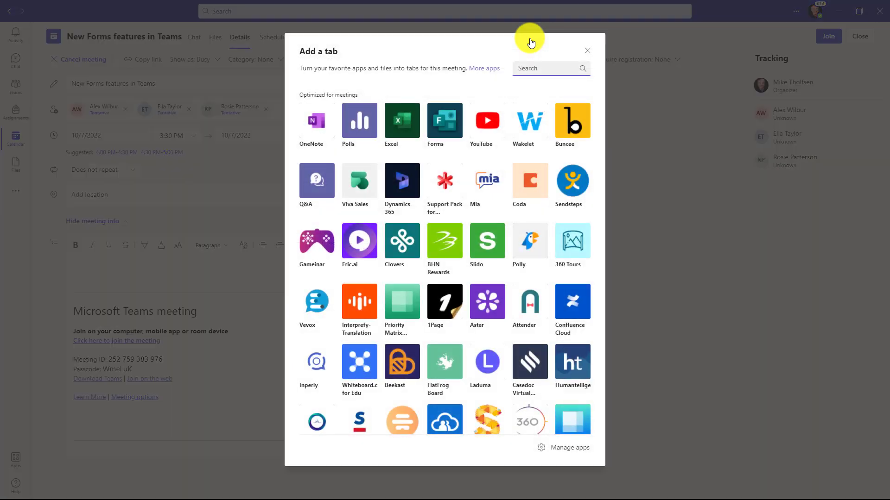
{"action": "left_click", "coordinate": [362, 128]}
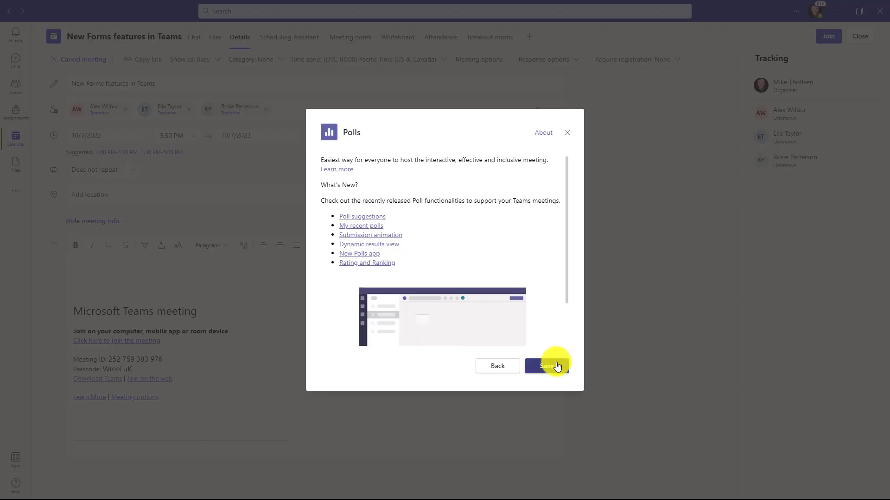
{"action": "left_click", "coordinate": [556, 364]}
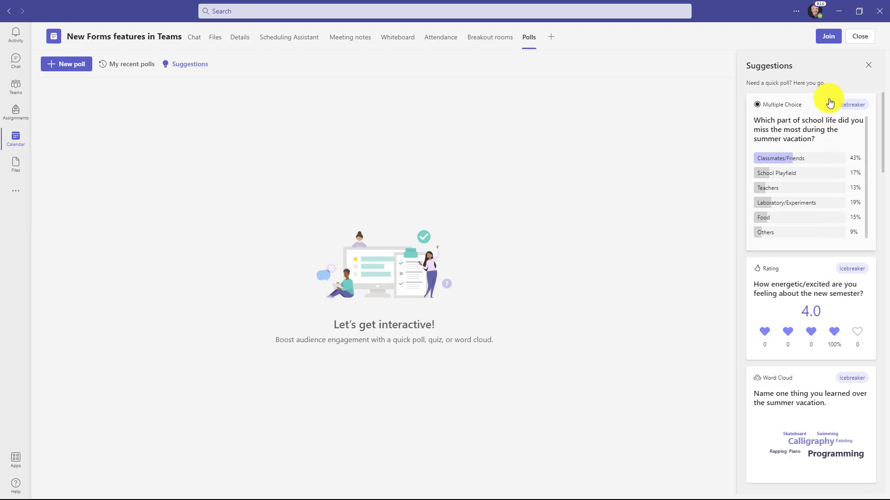
Step: Save the suggested school-life multiple choice poll as a draft
{"action": "left_click", "coordinate": [817, 105]}
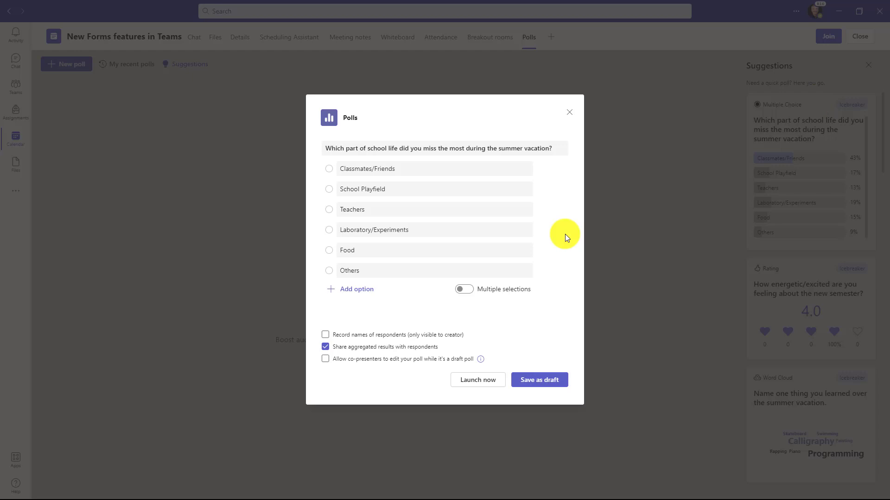
{"action": "left_click", "coordinate": [443, 214]}
{"action": "left_click", "coordinate": [541, 381]}
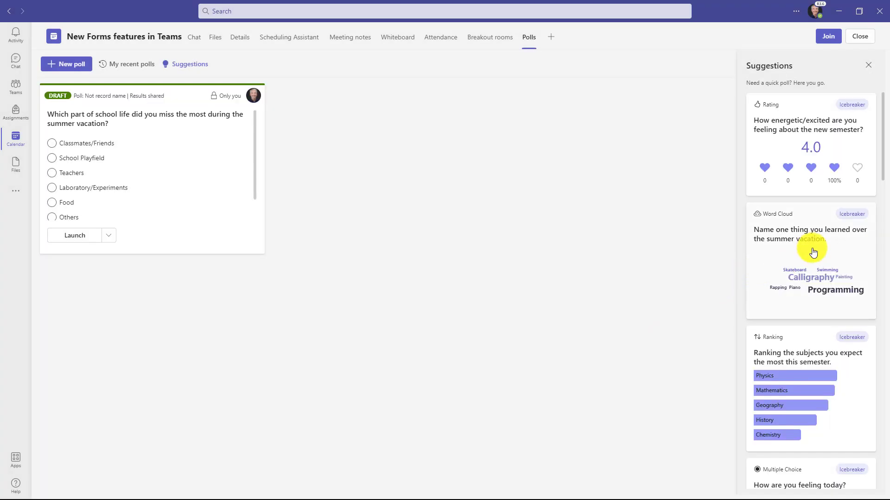
Step: Save the suggested summer-vacation word cloud poll as a draft too
{"action": "left_click", "coordinate": [813, 253]}
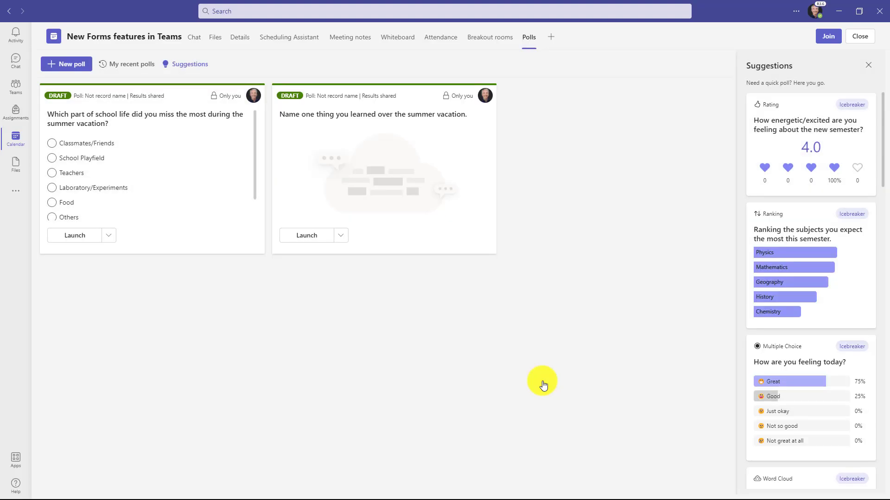
{"action": "scroll", "coordinate": [836, 314], "scroll_direction": "down", "scroll_amount": 10}
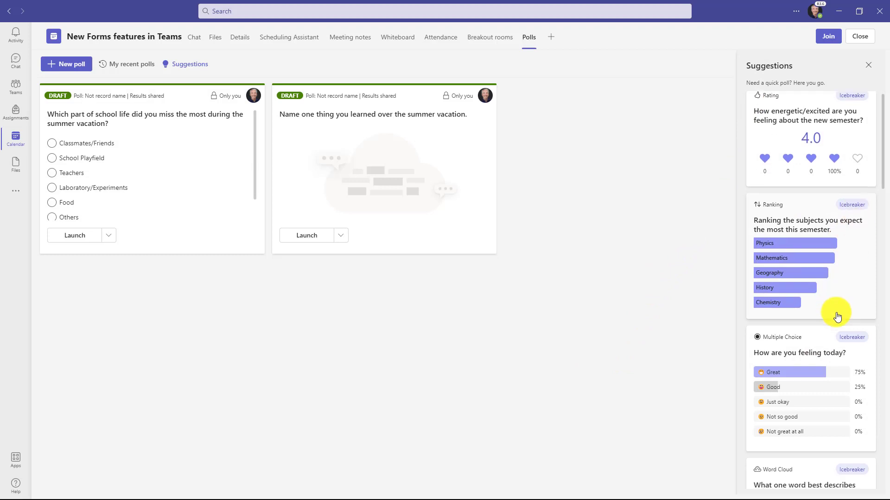
{"action": "scroll", "coordinate": [834, 318], "scroll_direction": "down", "scroll_amount": 9}
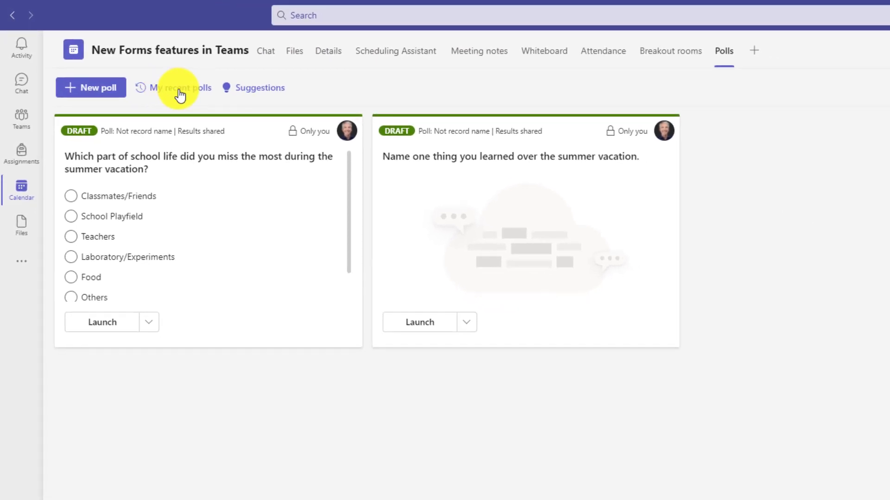
Step: Reuse the five-star rating poll from My recent polls and save it as a draft
{"action": "left_click", "coordinate": [184, 92]}
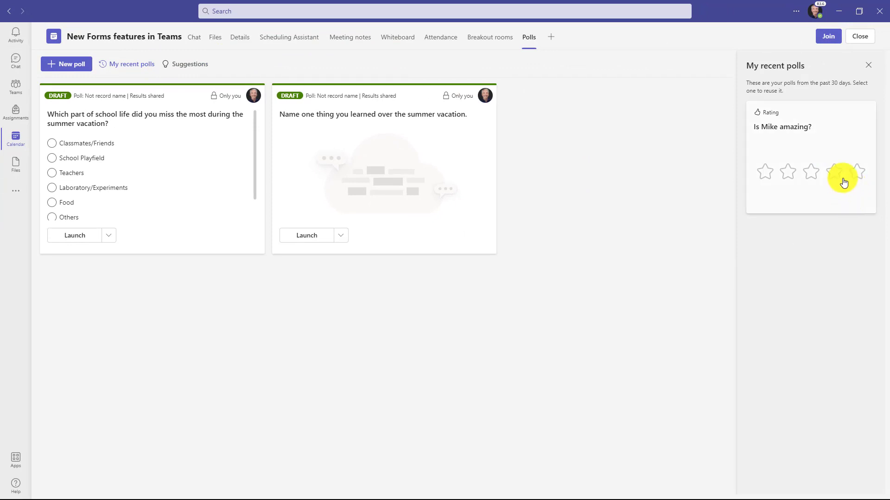
{"action": "left_click", "coordinate": [829, 134]}
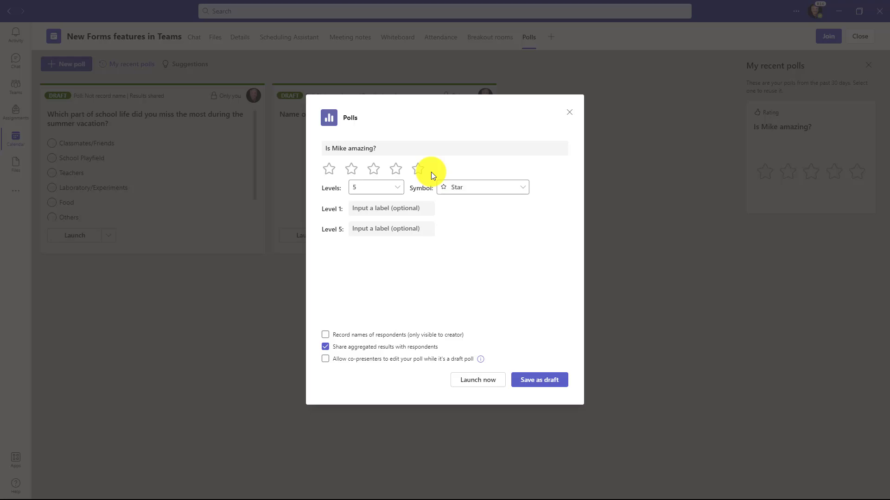
{"action": "left_click", "coordinate": [542, 386]}
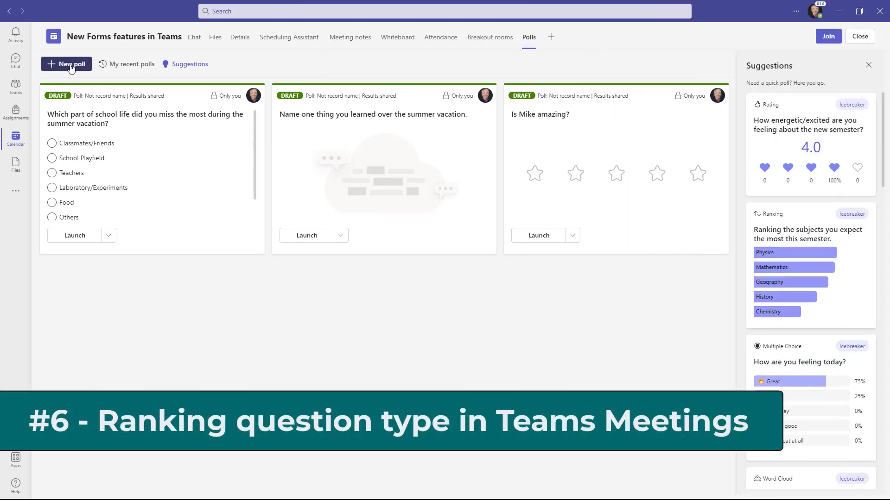
Step: Save a new ranking poll 'What is your favorite color' (Red, Blue, Green, Purple, Yellow) as a draft
{"action": "left_click", "coordinate": [70, 68]}
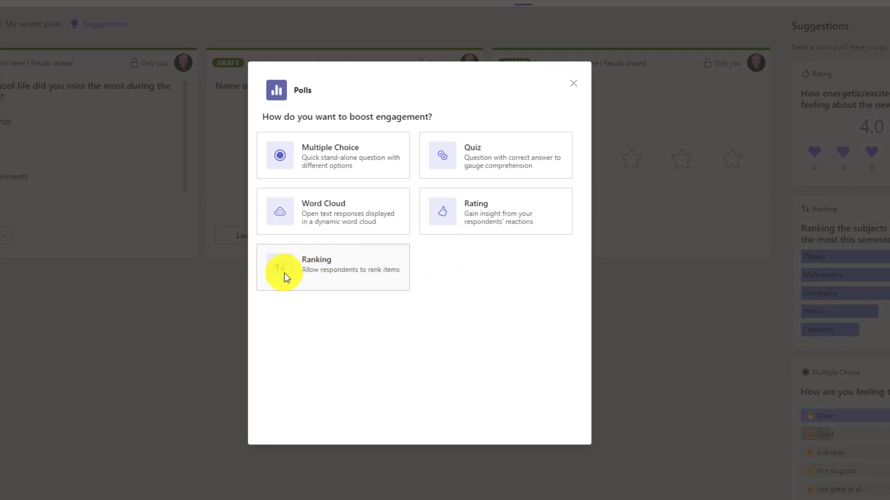
{"action": "left_click", "coordinate": [343, 266]}
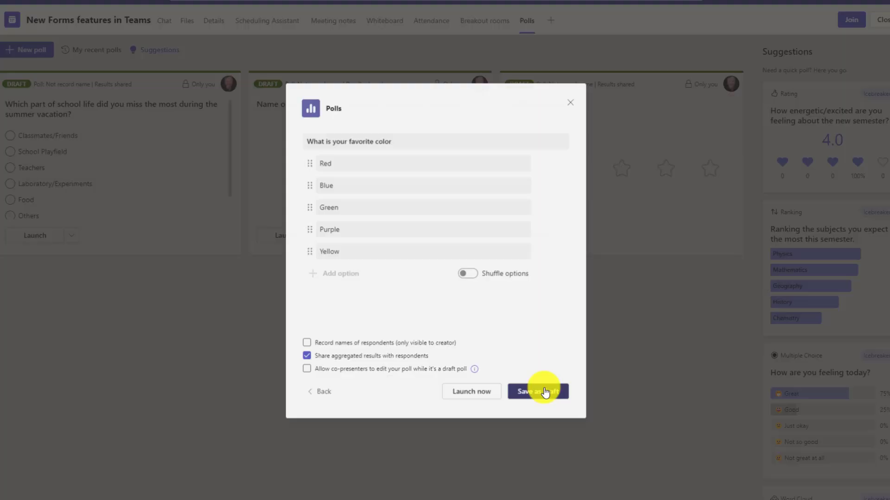
{"action": "left_click", "coordinate": [538, 412]}
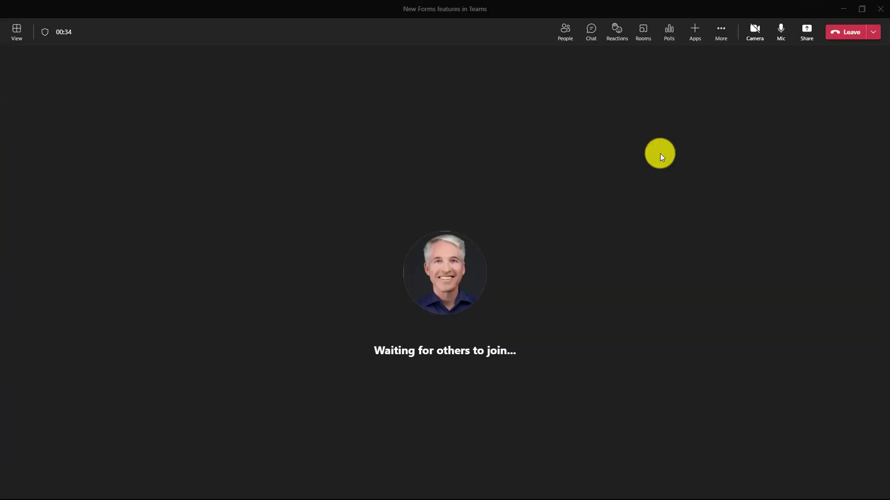
Step: Launch the favorite color ranking draft from the meeting's Polls panel
{"action": "left_click", "coordinate": [669, 33]}
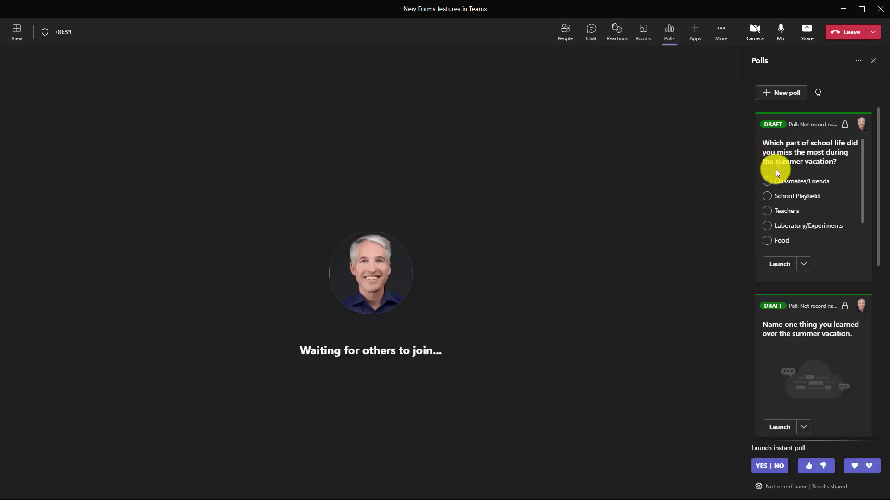
{"action": "scroll", "coordinate": [816, 218], "scroll_direction": "down", "scroll_amount": 2}
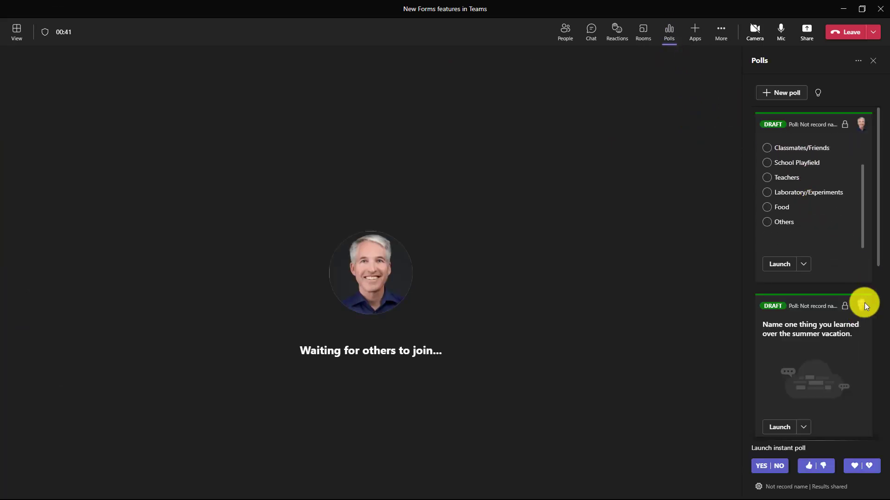
{"action": "left_click_drag", "start_coordinate": [876, 249], "coordinate": [881, 415]}
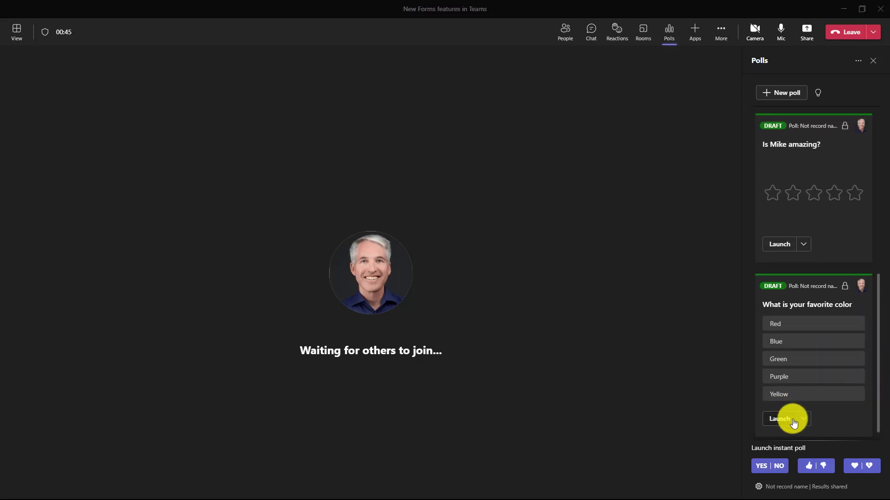
{"action": "left_click", "coordinate": [777, 422]}
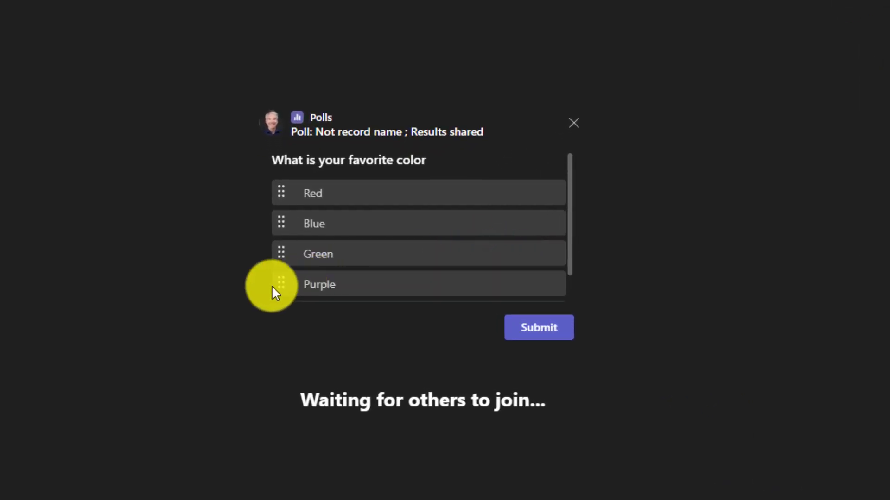
Step: Rank Purple first and Blue second, then submit the color ranking response
{"action": "left_click_drag", "start_coordinate": [281, 280], "coordinate": [283, 192]}
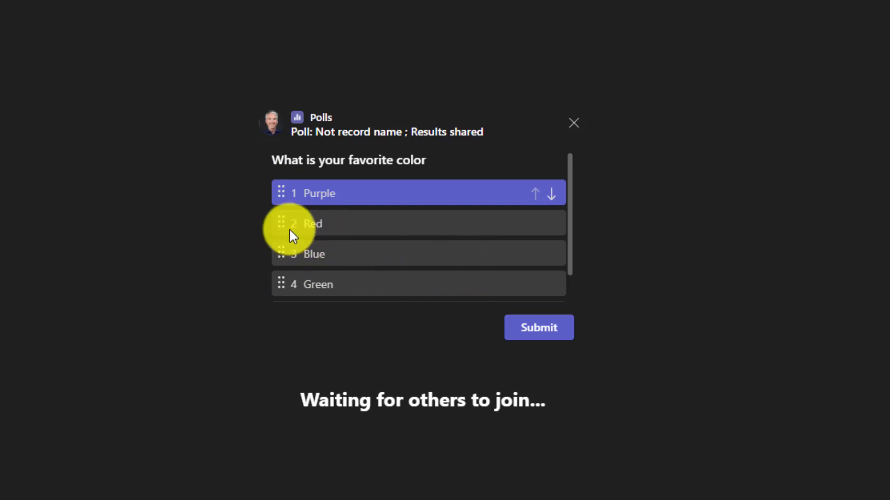
{"action": "left_click_drag", "start_coordinate": [281, 250], "coordinate": [284, 287]}
{"action": "scroll", "coordinate": [291, 264], "scroll_direction": "down", "scroll_amount": 1}
{"action": "scroll", "coordinate": [325, 248], "scroll_direction": "up", "scroll_amount": 1}
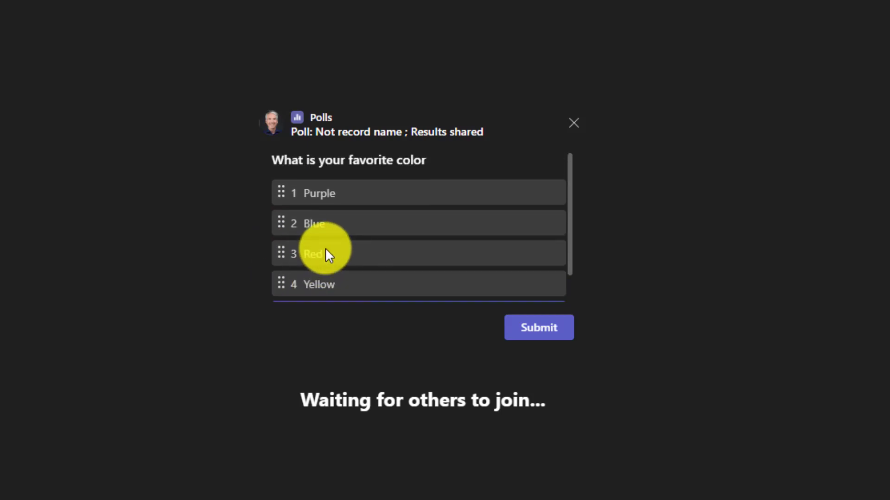
{"action": "left_click", "coordinate": [540, 332]}
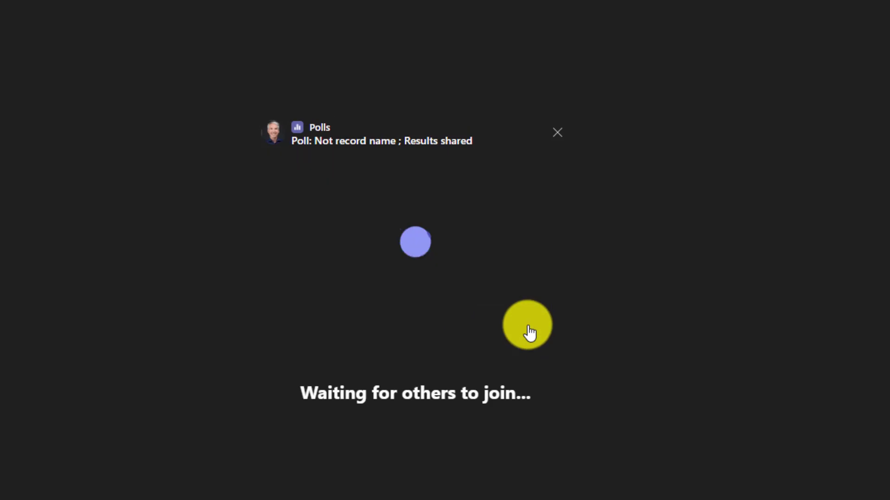